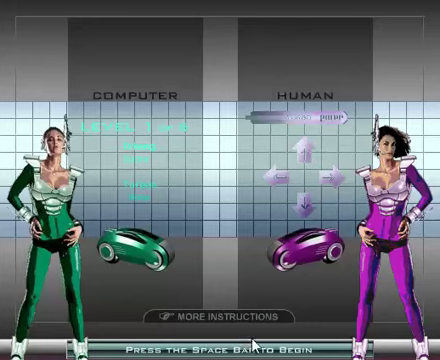
- Start the first match and weave the pink cycle down-left, up-right, then down-left again
key("space")
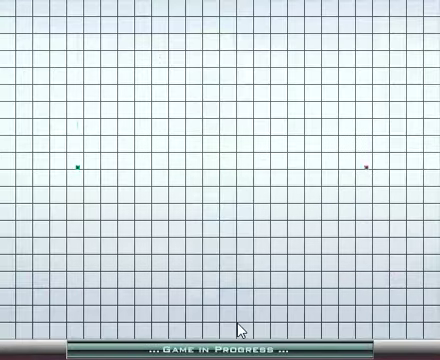
key("Down")
key("Left")
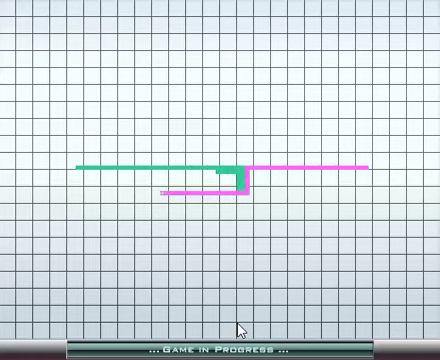
key("Up")
key("Right")
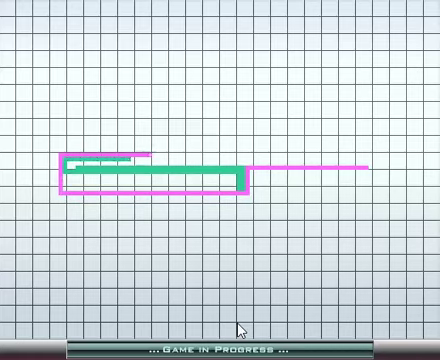
key("Down")
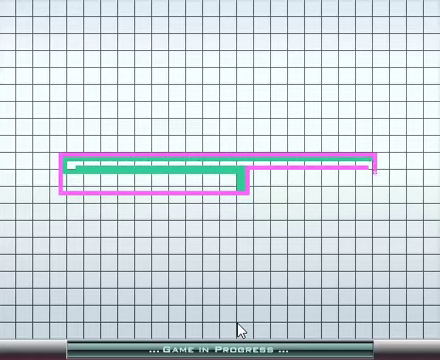
key("Left")
- Swing the pink cycle around the green trail until it crashes, then start the next round
key("Down")
key("Left")
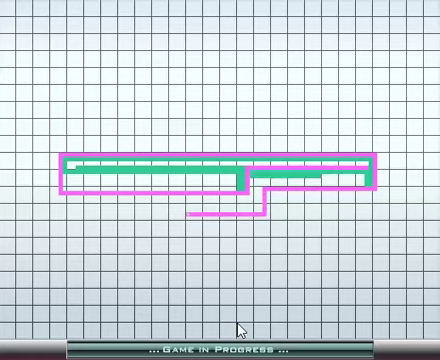
key("Up")
key("Right")
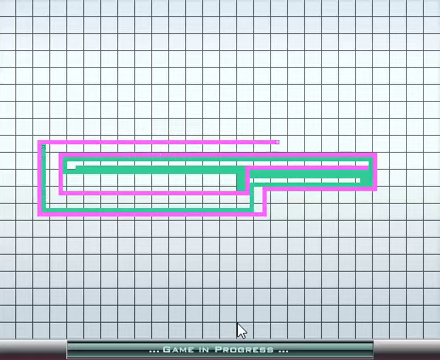
key("Down")
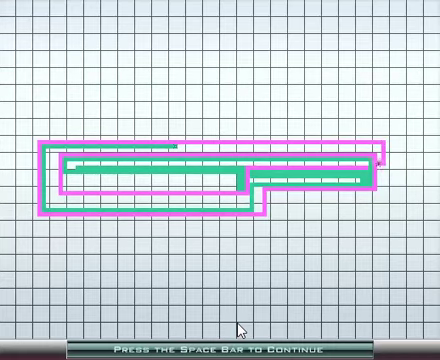
key("space")
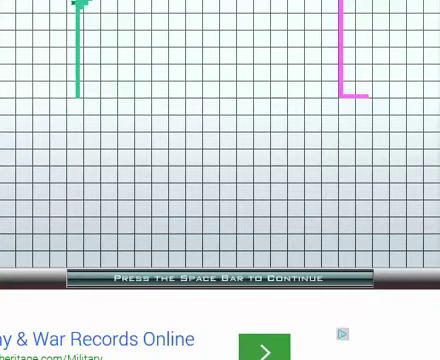
scroll(220, 180, "up", 1)
scroll(220, 180, "up", 2)
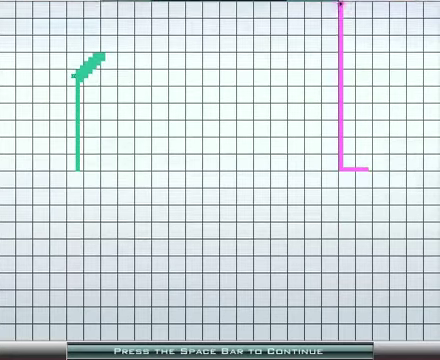
scroll(220, 180, "up", 1)
scroll(220, 180, "up", 1)
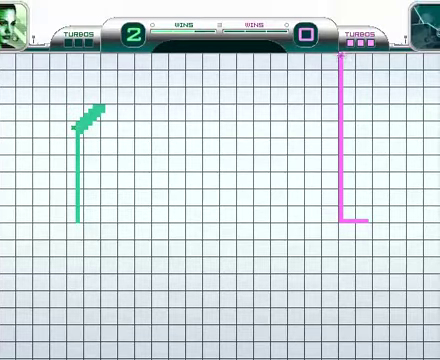
scroll(220, 180, "down", 1)
scroll(220, 180, "down", 1)
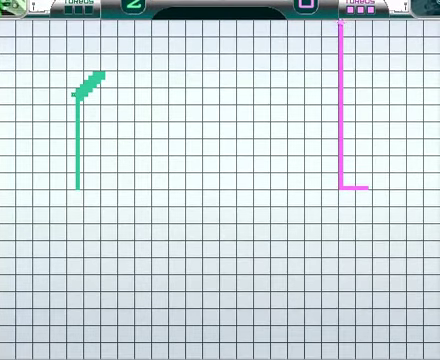
scroll(220, 180, "up", 1)
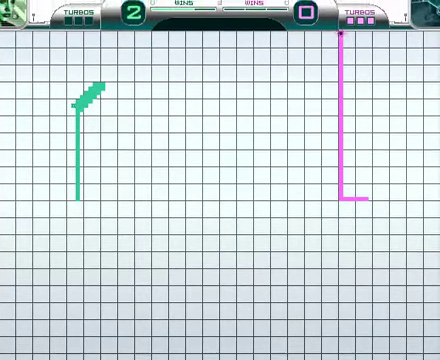
scroll(220, 180, "down", 2)
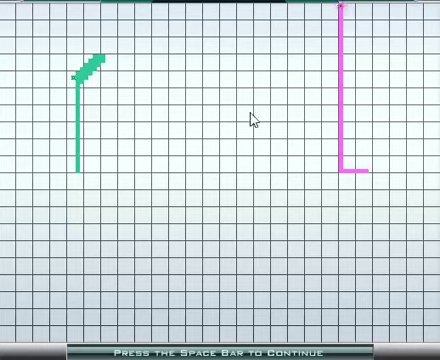
- Begin a new round and zigzag the pink cycle upward, alternating right and left
key("space")
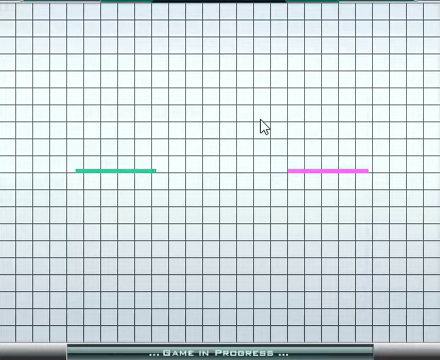
key("Right")
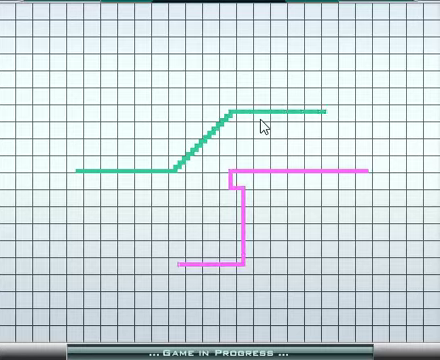
key("Up")
key("Right")
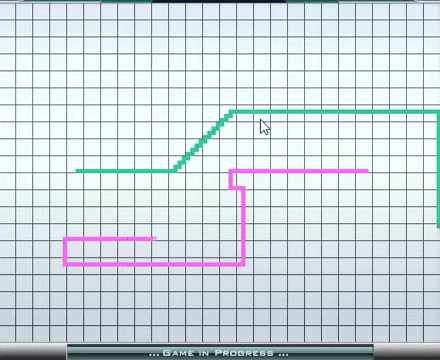
key("Up")
key("Left")
key("Up")
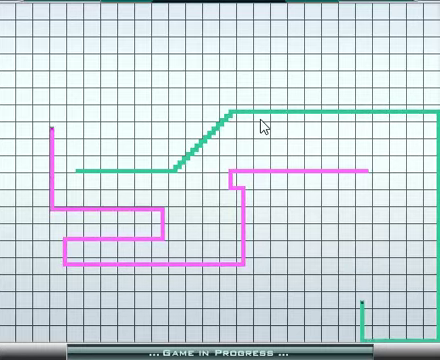
key("Right")
- Run the pink cycle across the top, down the left edge and back up
key("Up")
key("Left")
key("Right")
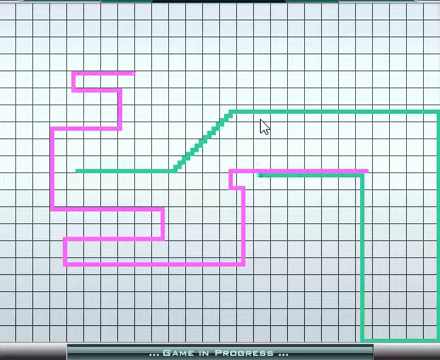
key("Up")
key("Left")
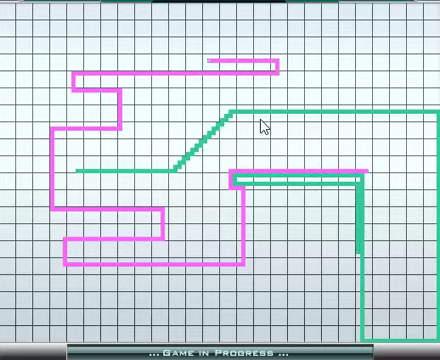
key("Down")
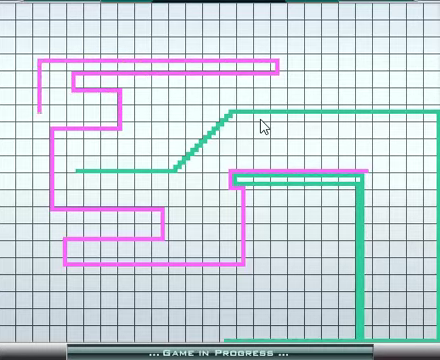
key("Left")
key("Up")
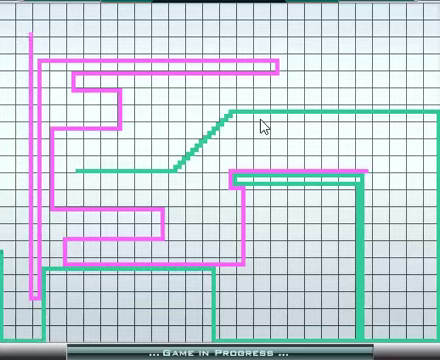
- Take the pink cycle along the top edge and zigzag in the top-right corner until it crashes
key("Right")
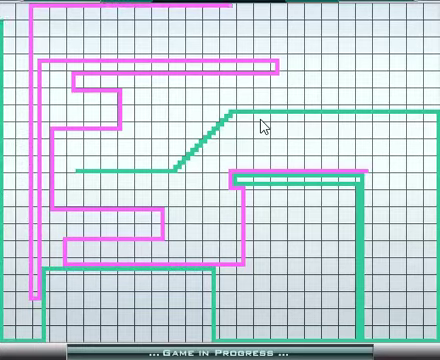
key("Down")
key("Right")
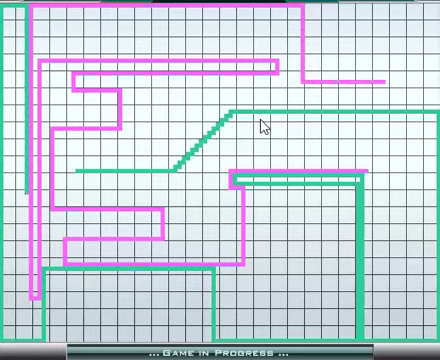
key("Up")
key("Left")
key("Up")
key("Right")
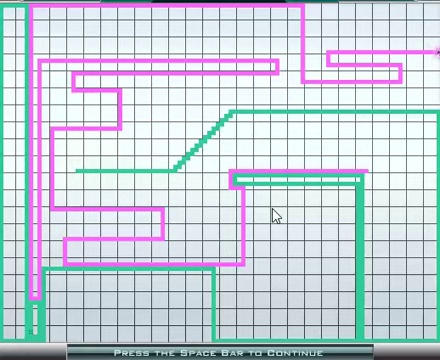
- Dismiss the round, view the one-match-lost results, and start a new match
key("space")
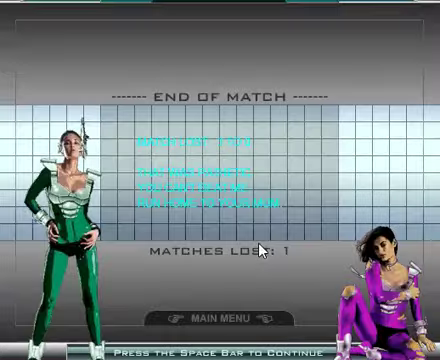
key("space")
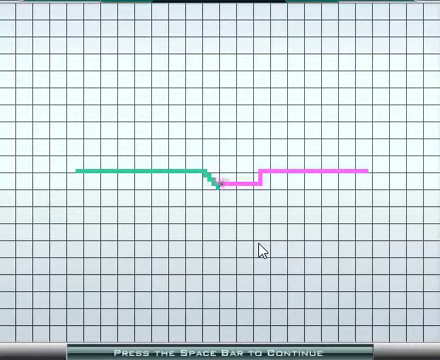
- Start a new round after the collision and steer the pink cycle up and right
key("space")
key("Up")
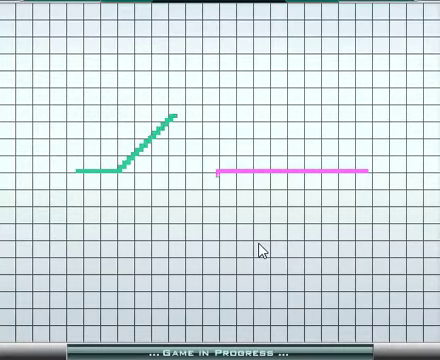
key("Up")
key("Right")
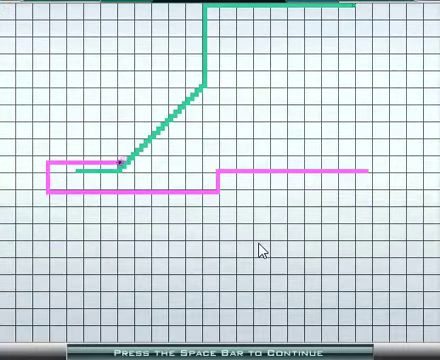
- Start the next round and loop the pink cycle left, up, right along the top, then down the right side
key("space")
key("Left")
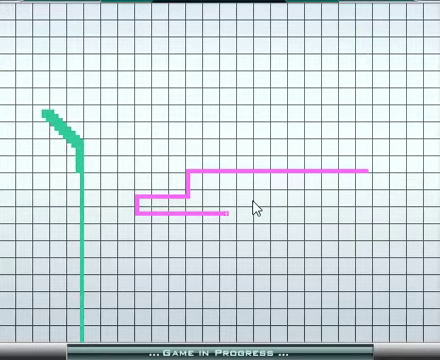
key("Left")
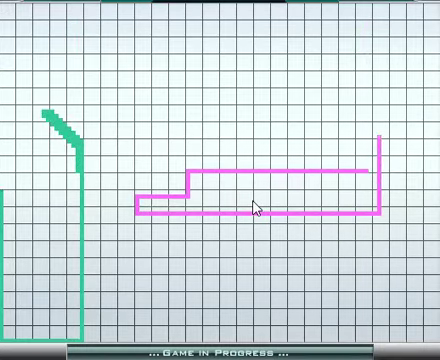
key("Left")
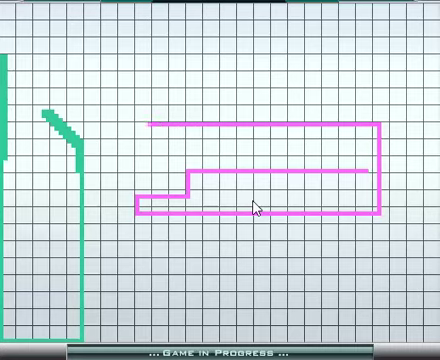
key("Up")
key("Left")
key("Up")
key("Right")
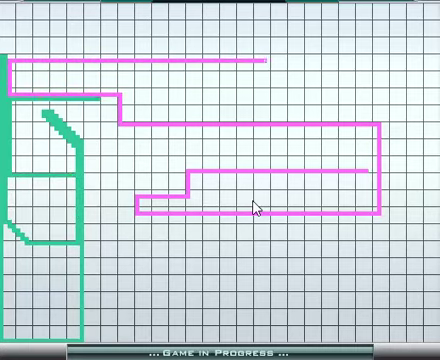
key("Down")
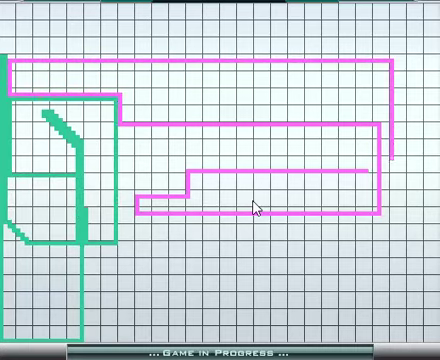